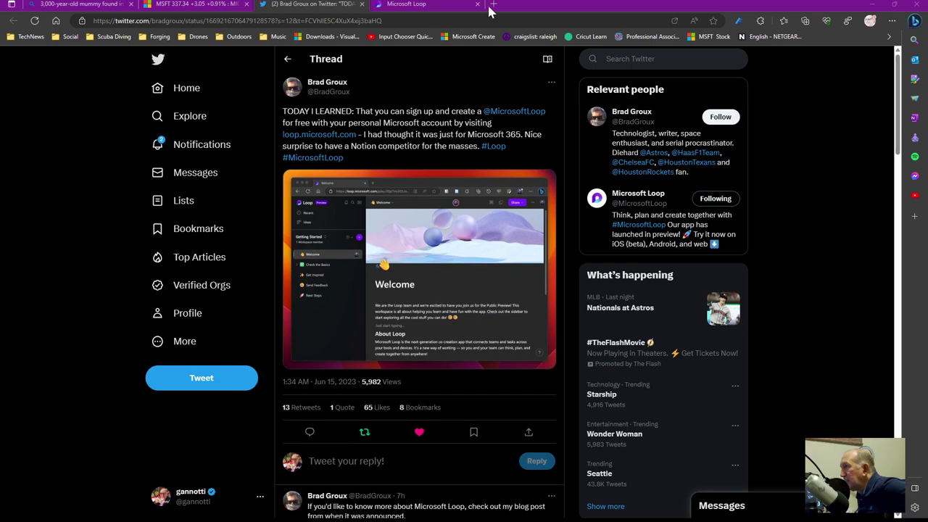
- Switch to the Microsoft Loop website and sign in with the suggested personal Microsoft account
click(442, 7)
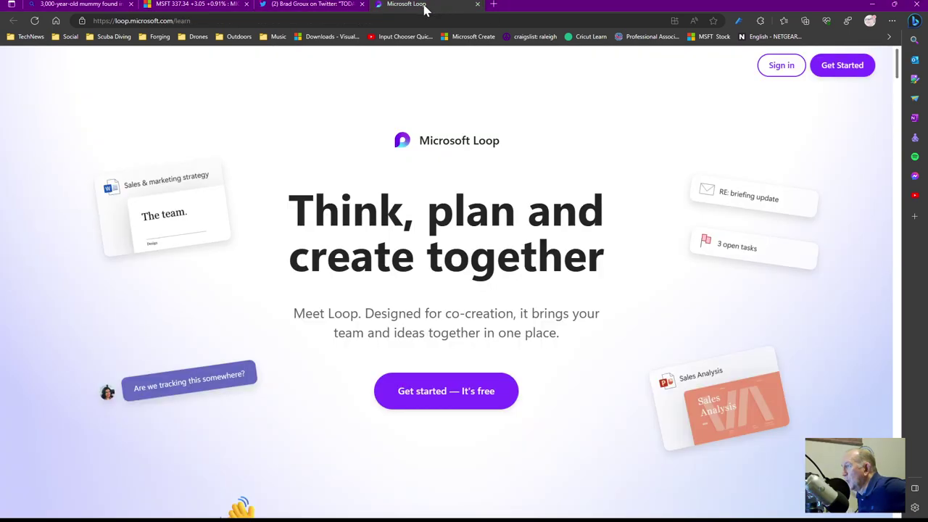
click(780, 66)
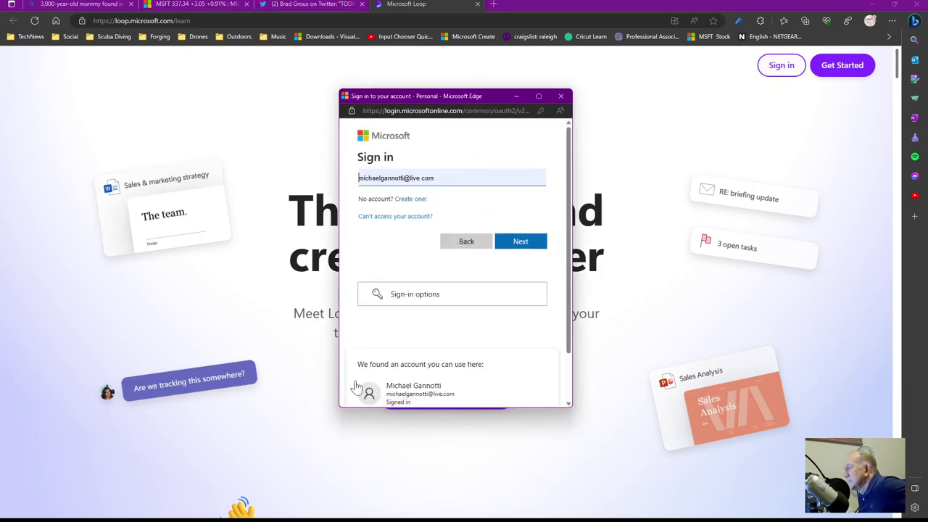
click(529, 244)
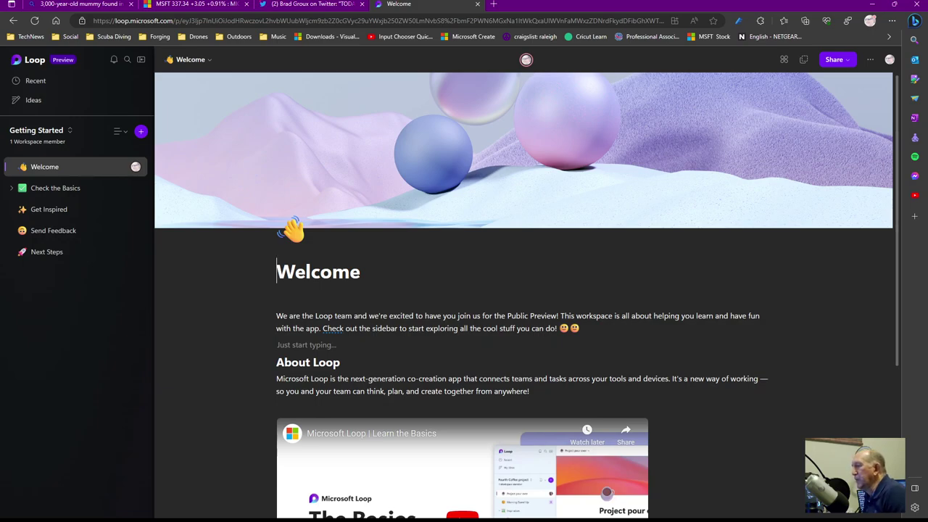
- Look through the Welcome and Check the Basics pages of the Getting Started workspace and open Get Inspired
scroll(729, 325, down, 2)
scroll(458, 243, down, 2)
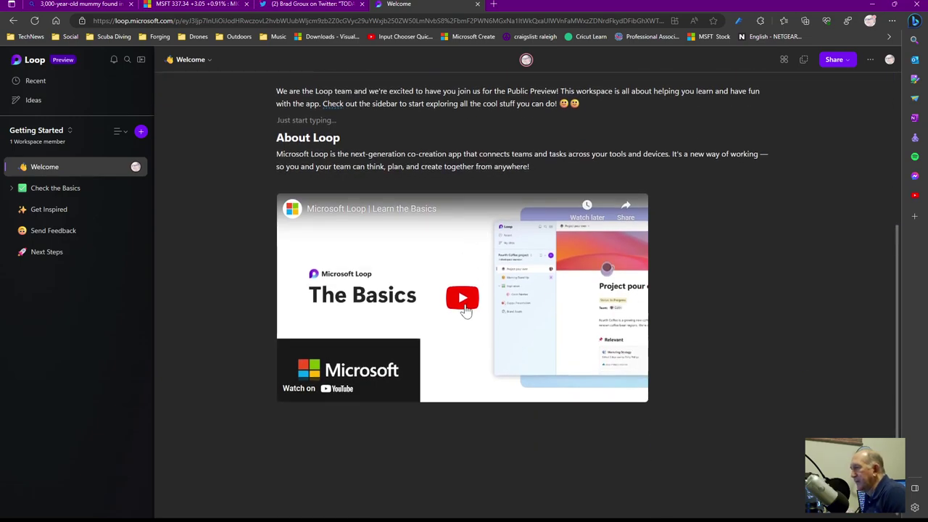
click(61, 193)
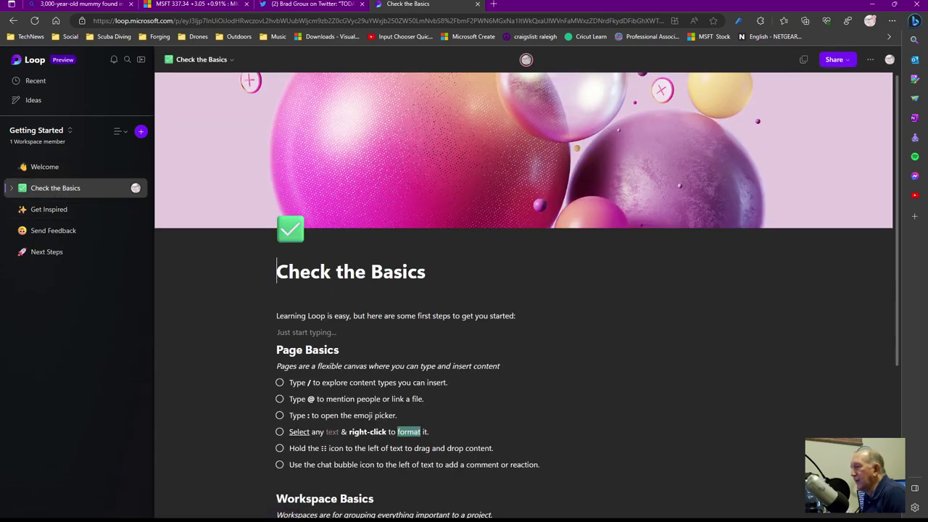
scroll(522, 290, down, 3)
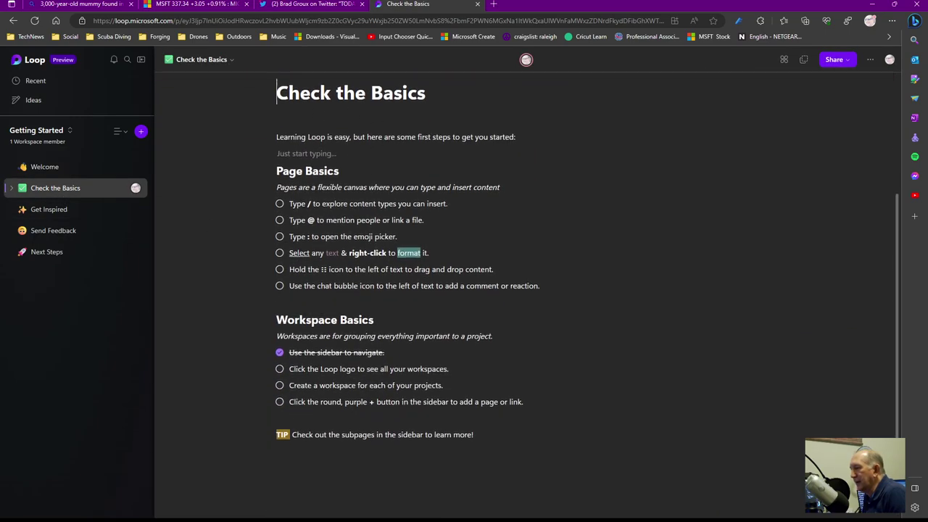
click(34, 212)
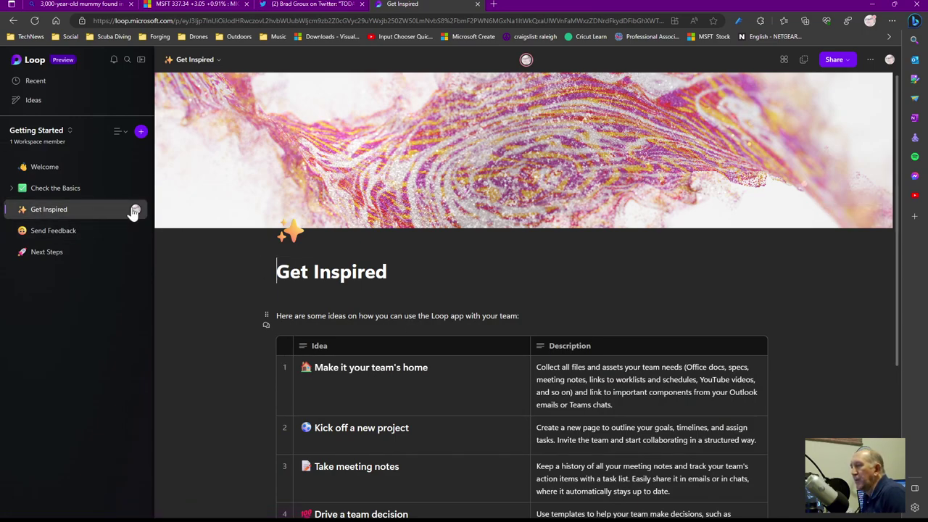
- Add a new page to the Getting Started workspace and title it "Demo"
click(140, 132)
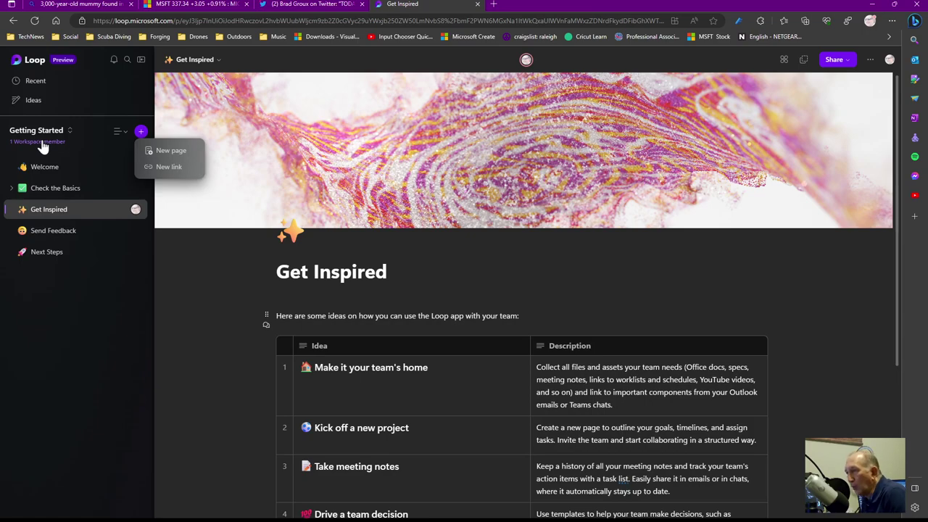
click(170, 157)
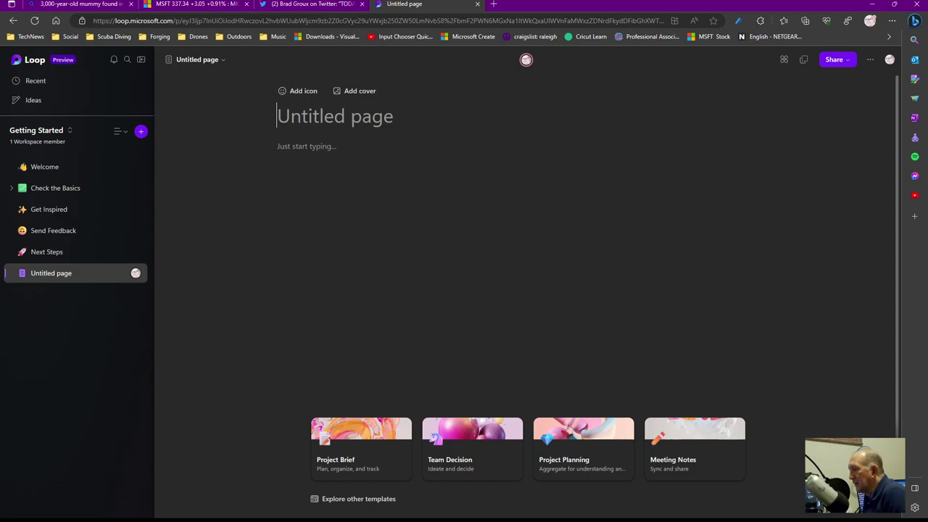
text(De)
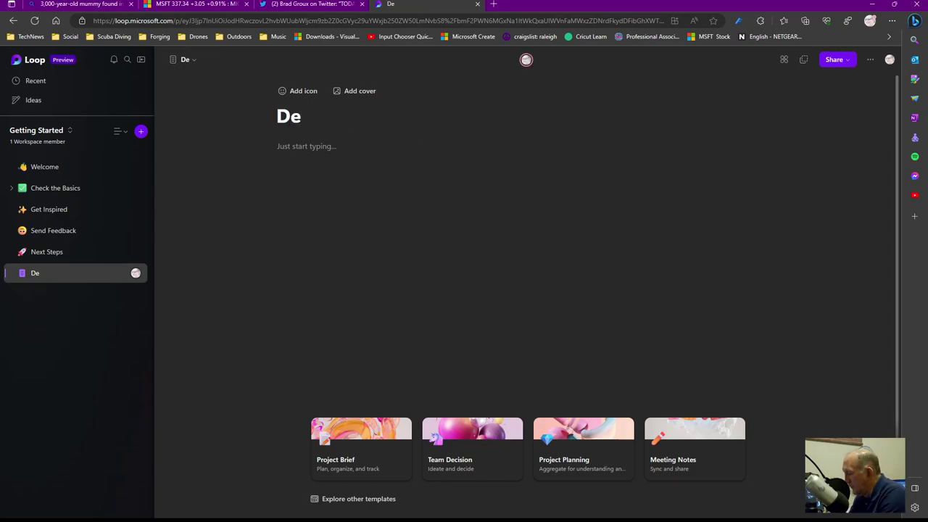
text(mo)
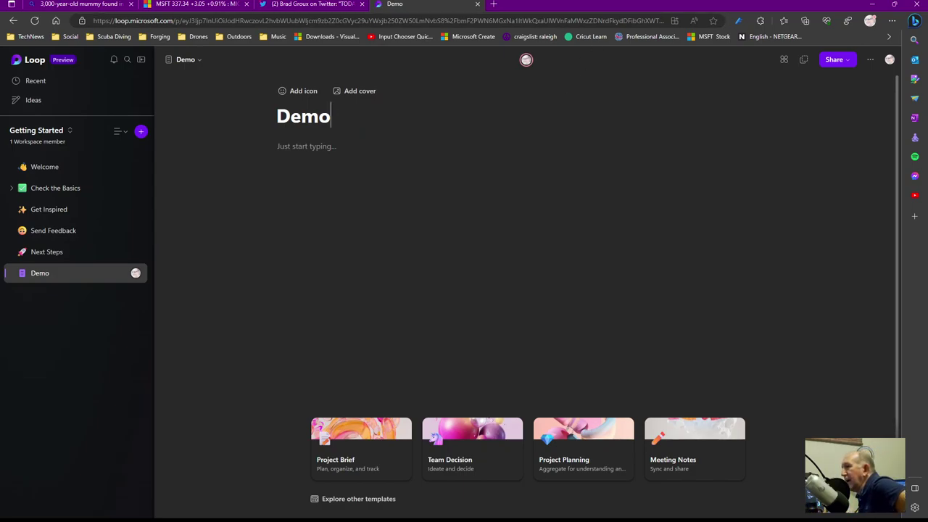
key(Return)
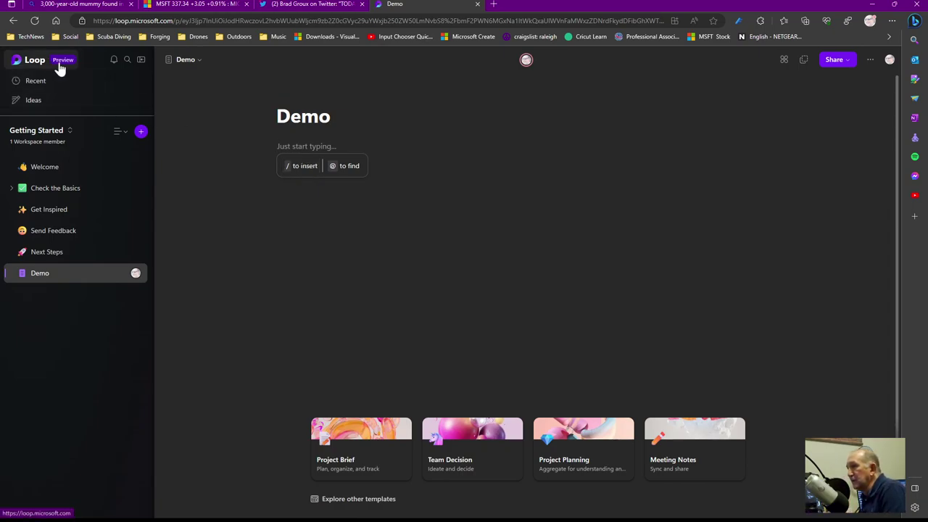
- Review the insertable content types and insert a table below the Demo page's title
click(298, 166)
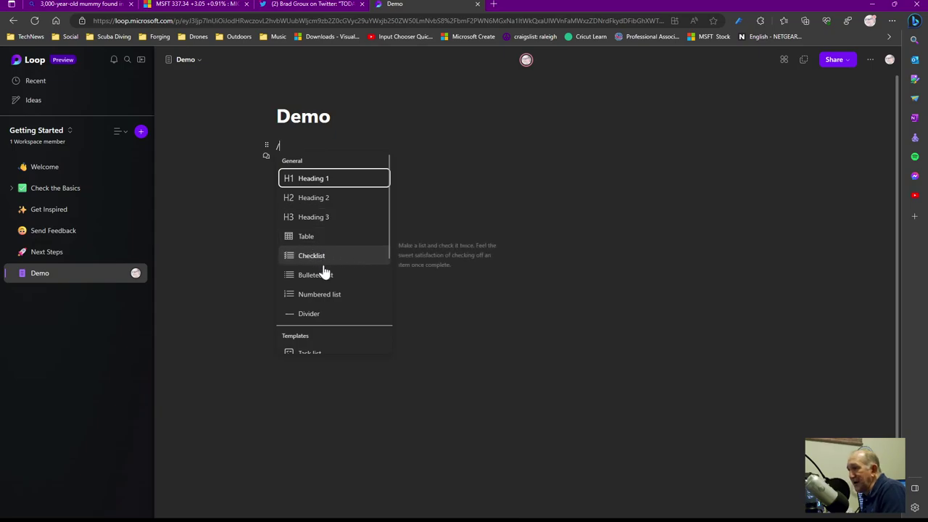
scroll(336, 299, down, 1)
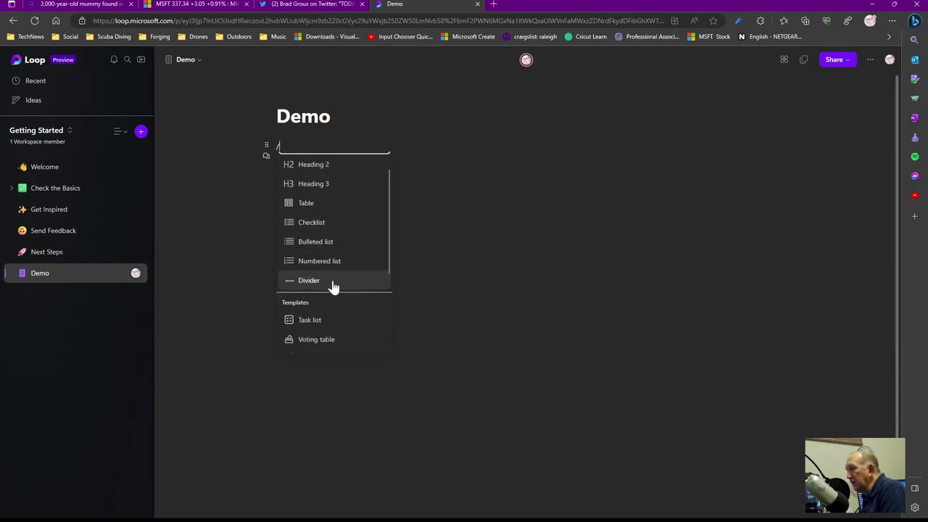
scroll(378, 284, down, 2)
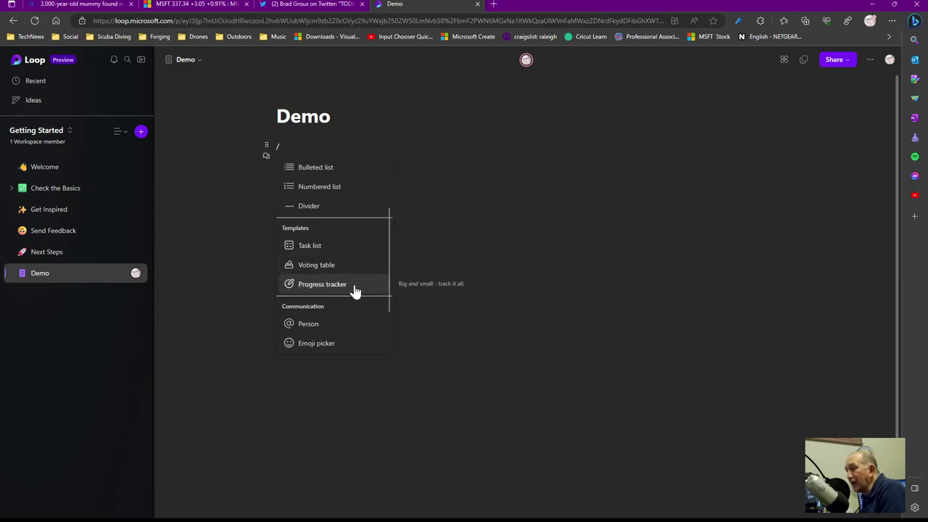
scroll(354, 290, down, 2)
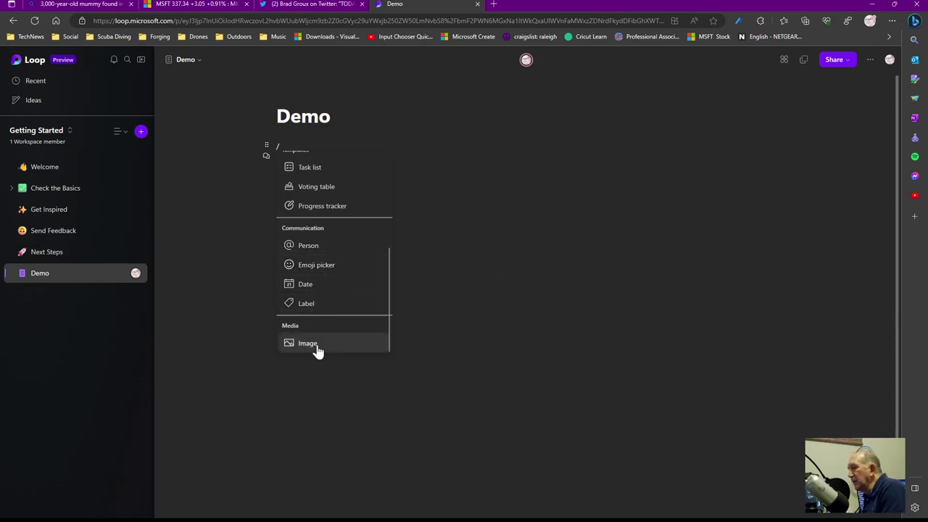
scroll(346, 302, up, 2)
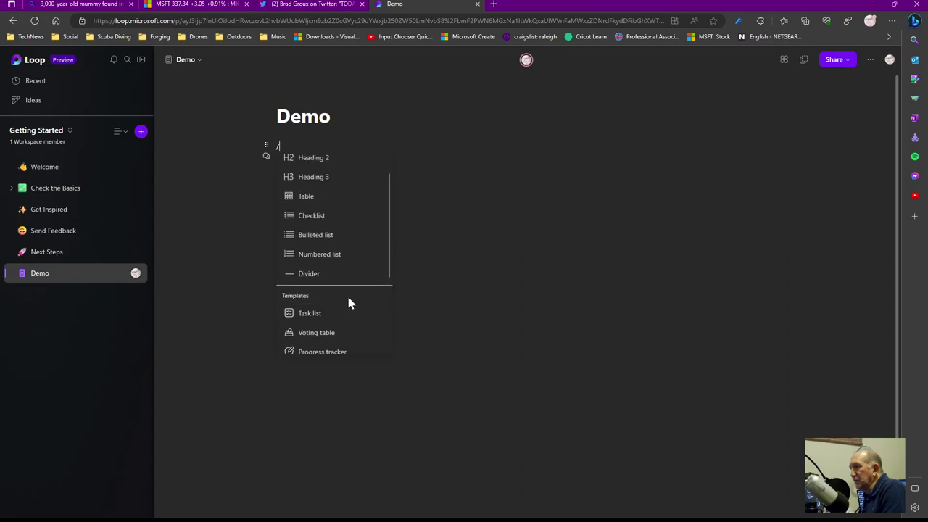
scroll(349, 302, up, 1)
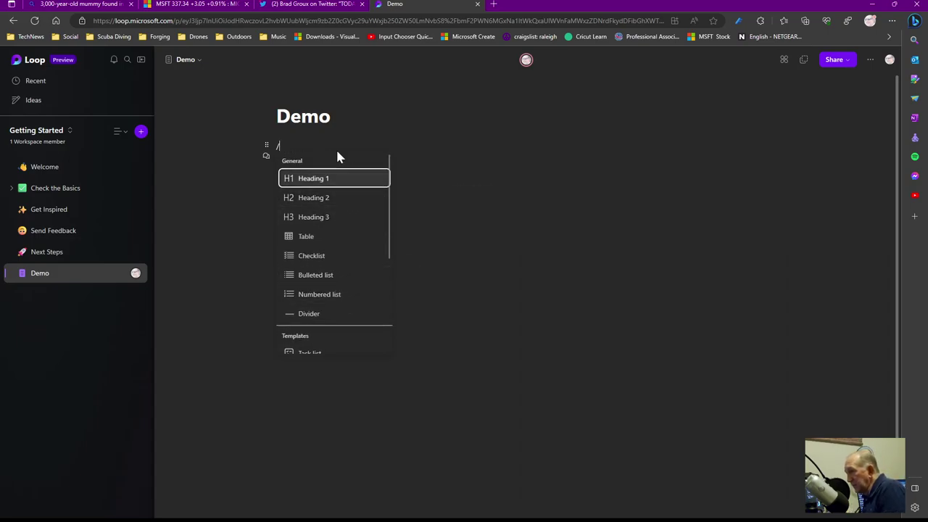
click(314, 239)
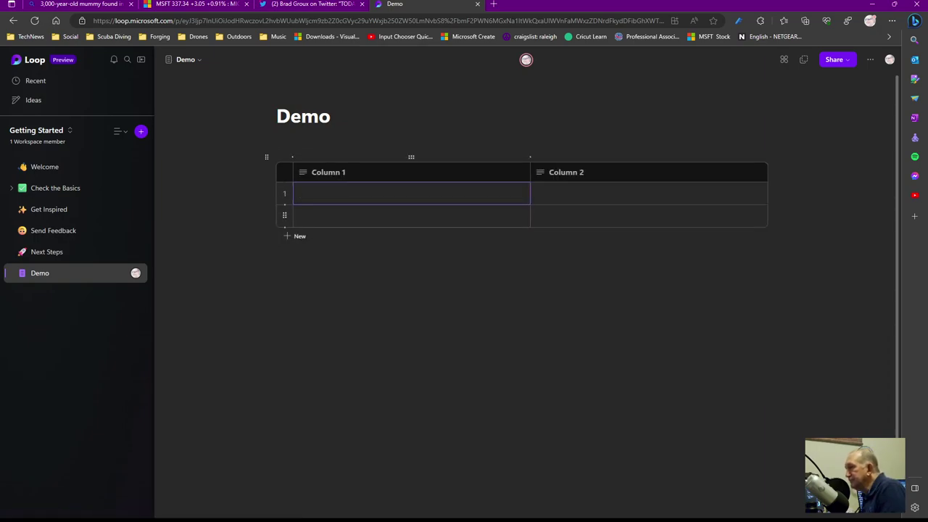
click(266, 159)
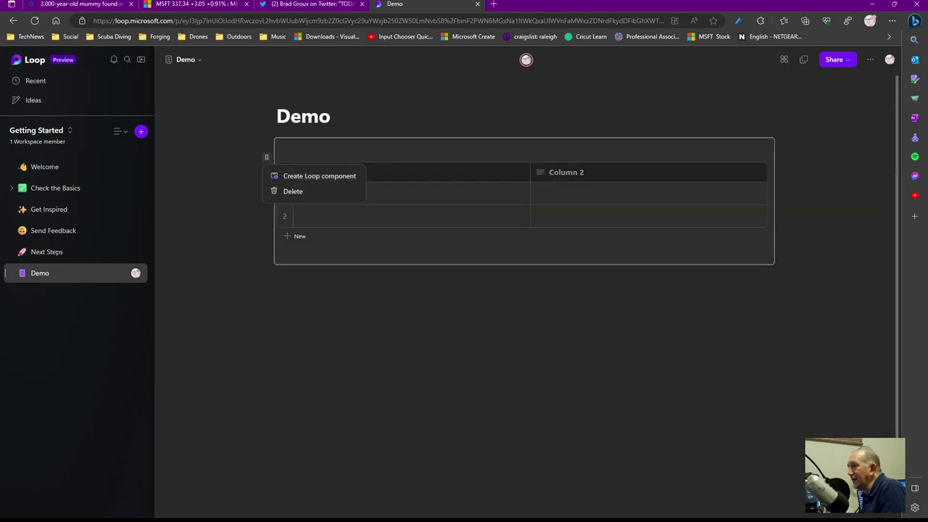
key(Escape)
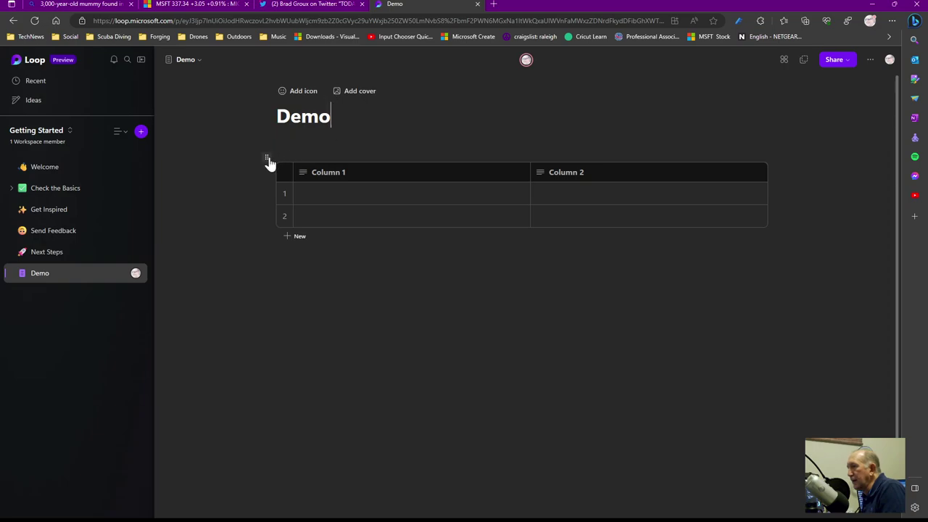
right_click(268, 163)
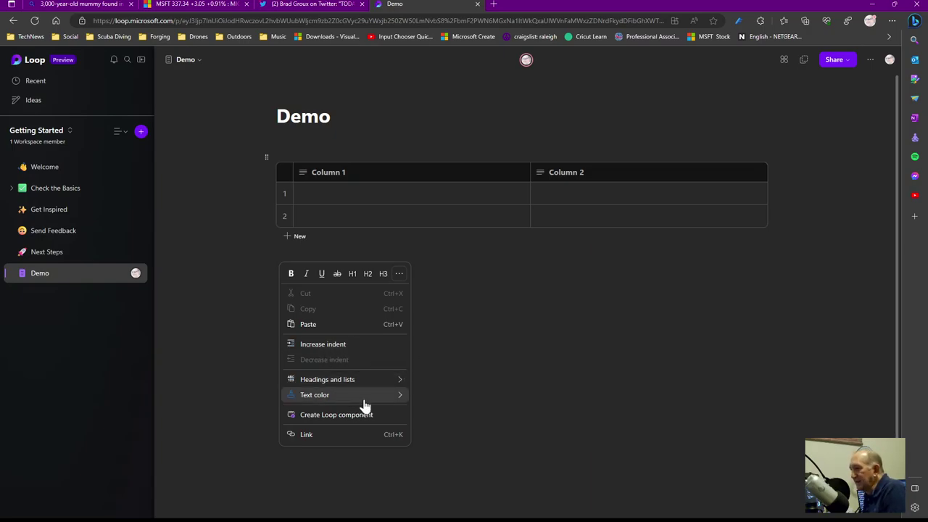
key(Escape)
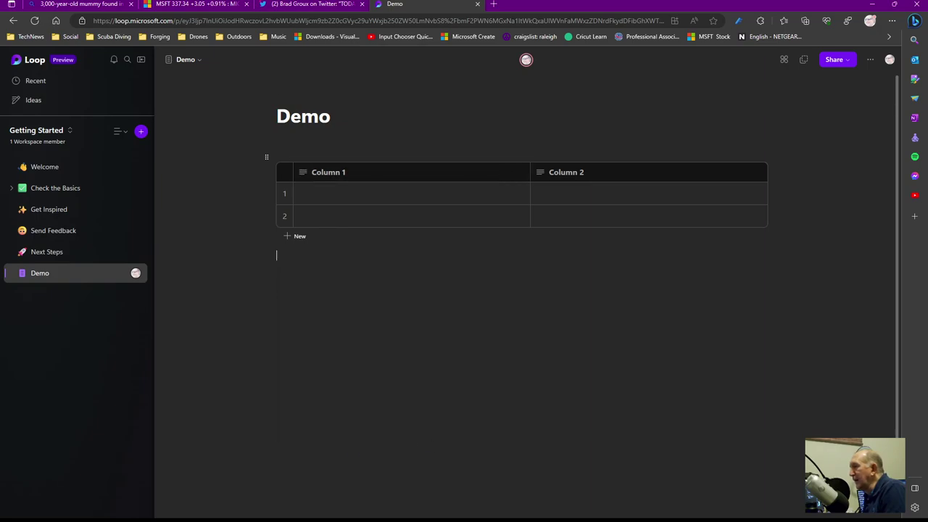
key(Down)
click(277, 254)
key(shift+F10)
key(Escape)
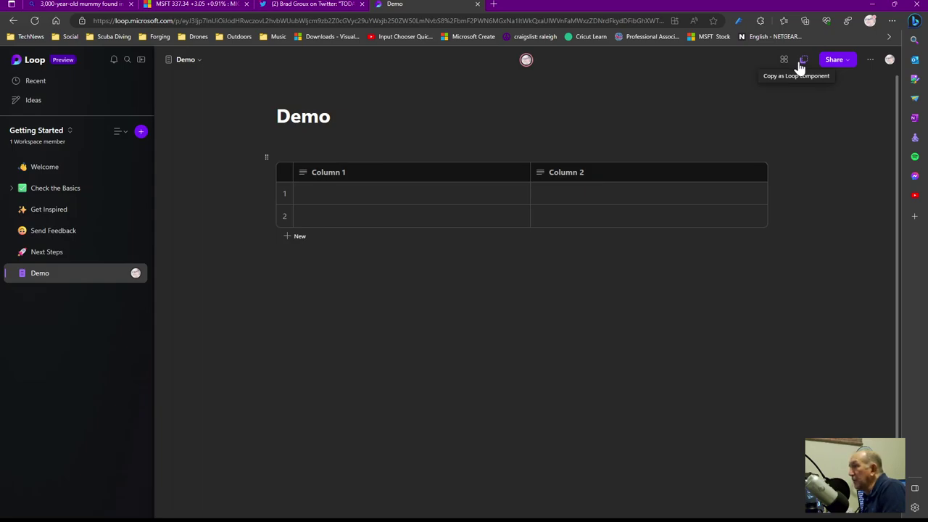
- Create a sharing link for the Demo page as a Loop component and allow the site clipboard access
click(833, 65)
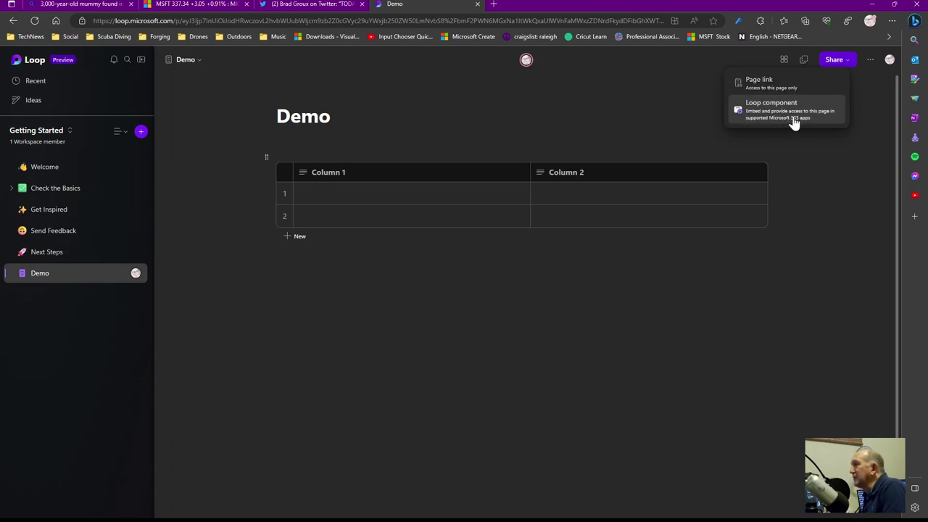
click(764, 117)
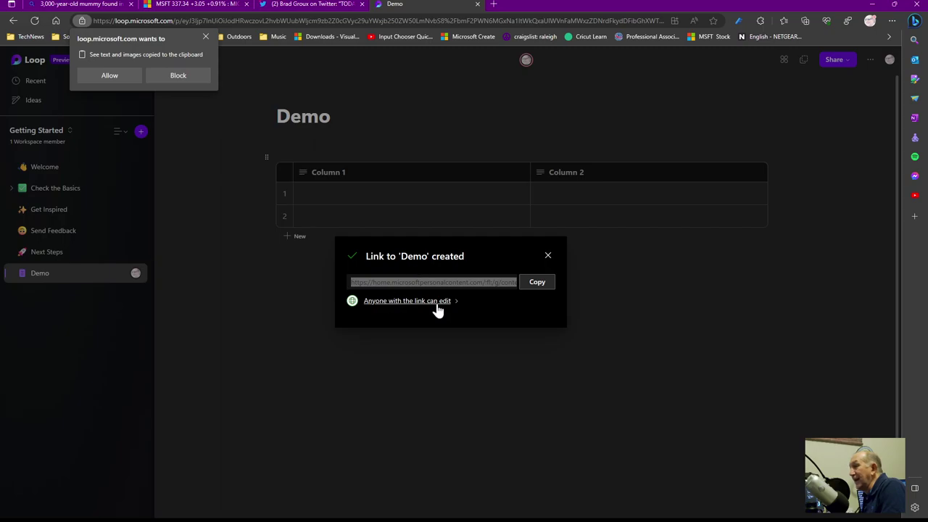
click(548, 256)
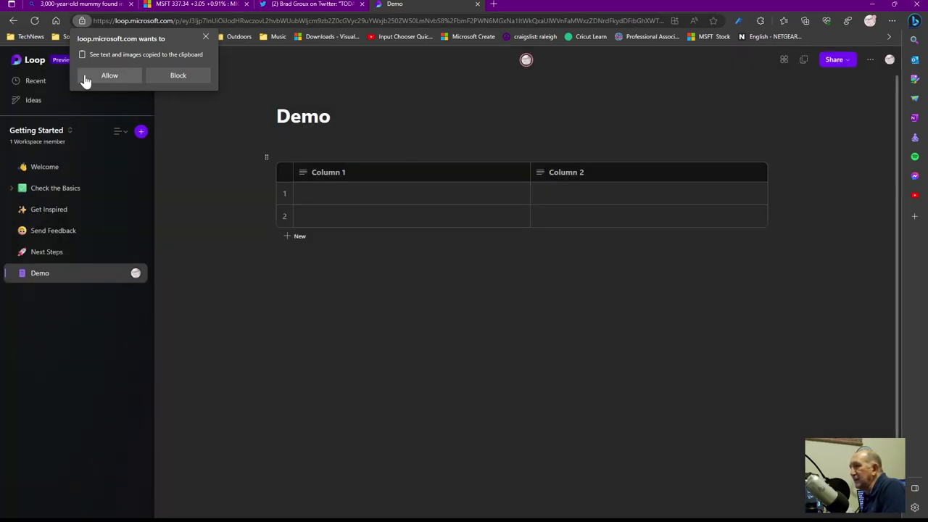
click(109, 77)
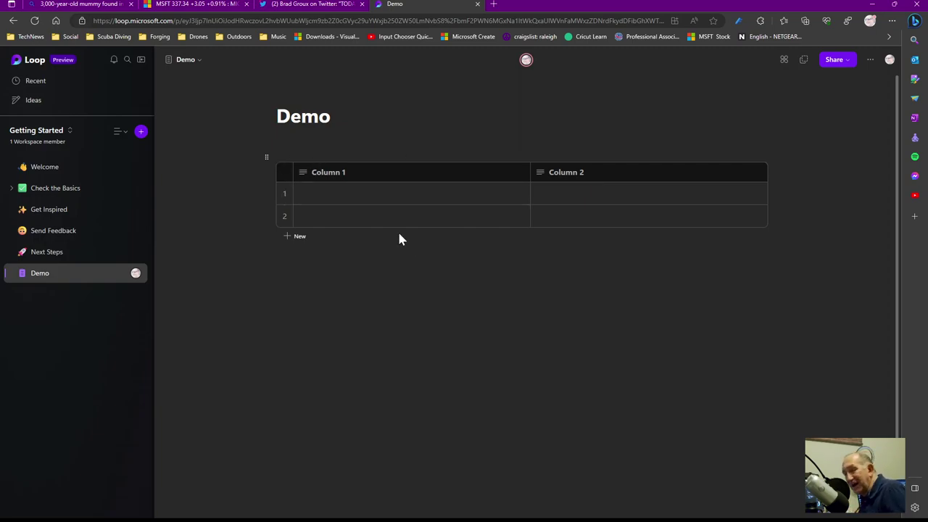
- Return to the Welcome page and view its "Learn the Basics" video section
click(46, 173)
scroll(464, 326, down, 3)
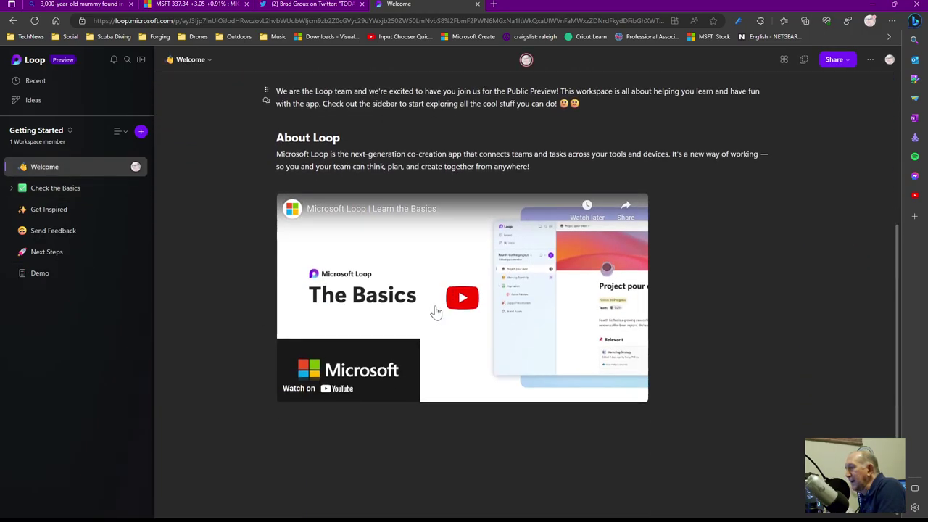